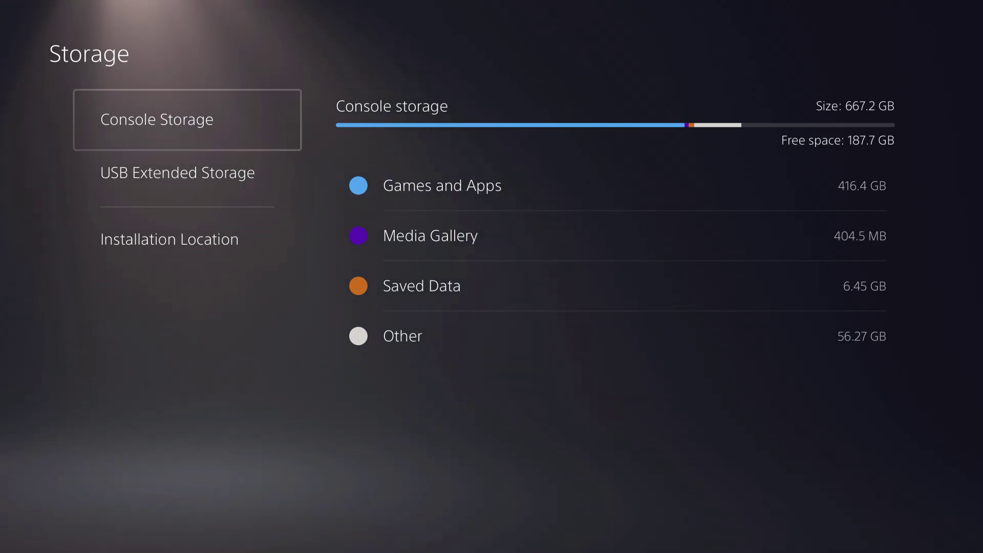
- Leave the Storage settings and return to the home screen, moving to its search and settings options
{"action": "key", "text": "Escape"}
{"action": "key", "text": "Escape"}
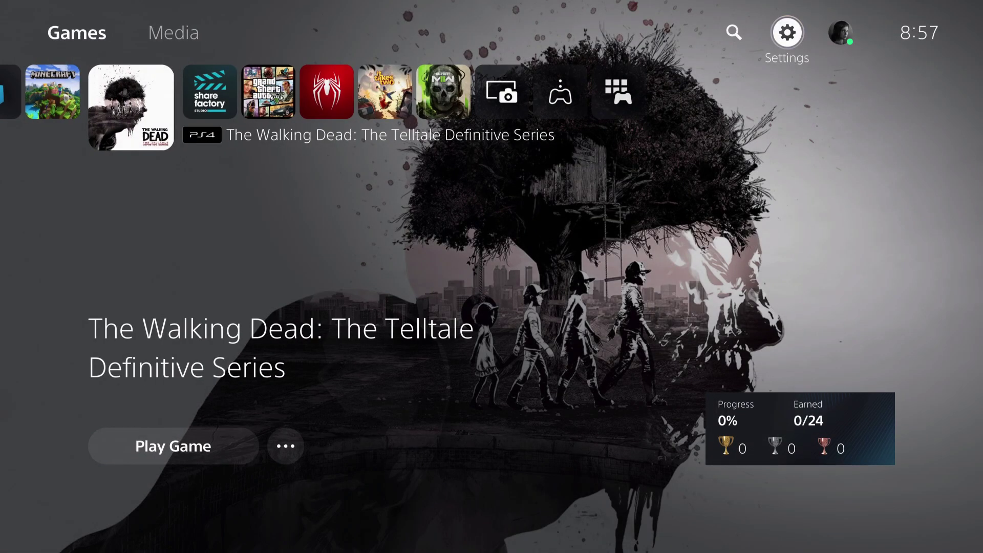
{"action": "key", "text": "Down"}
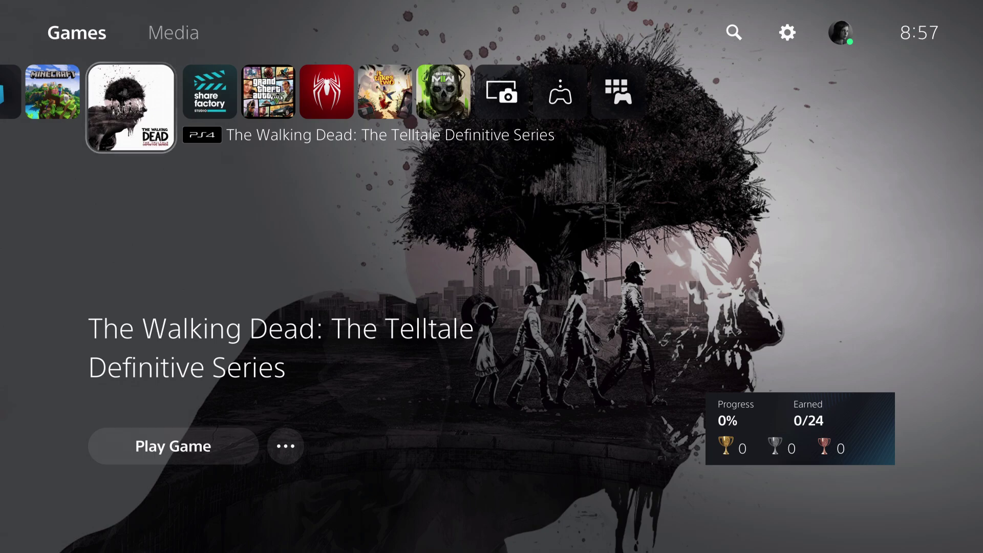
{"action": "key", "text": "Up"}
{"action": "key", "text": "Right"}
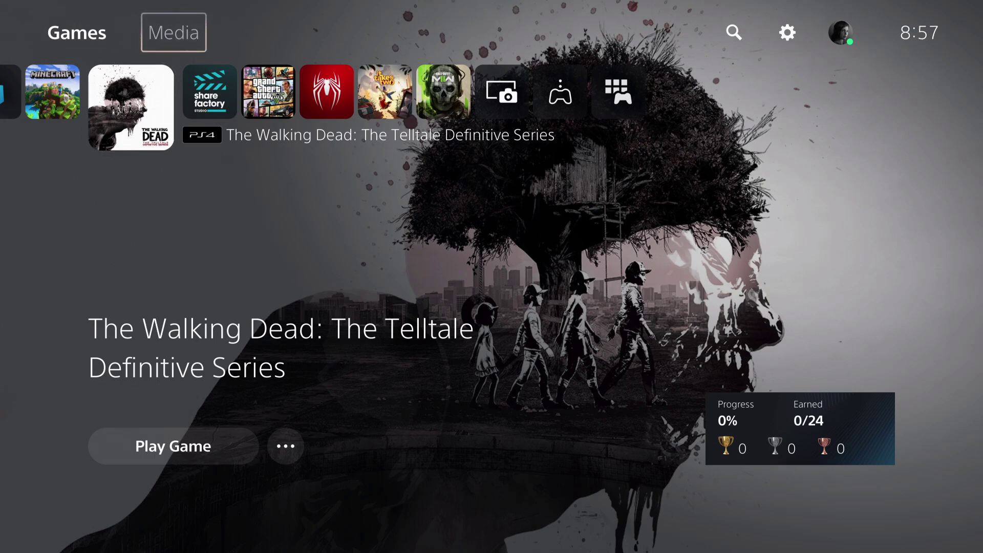
{"action": "key", "text": "Right"}
{"action": "key", "text": "Right"}
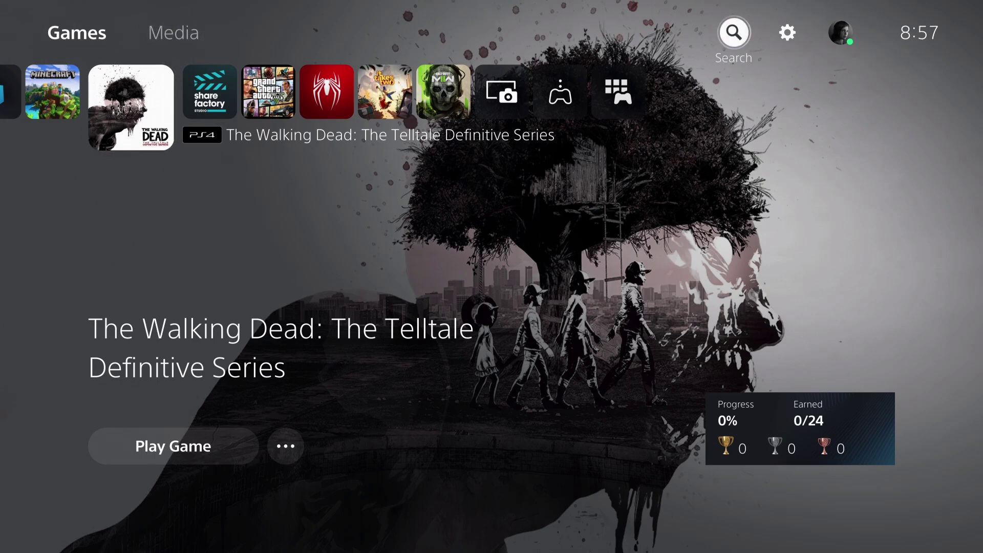
- Open the console settings and go into the Storage section
{"action": "key", "text": "Return"}
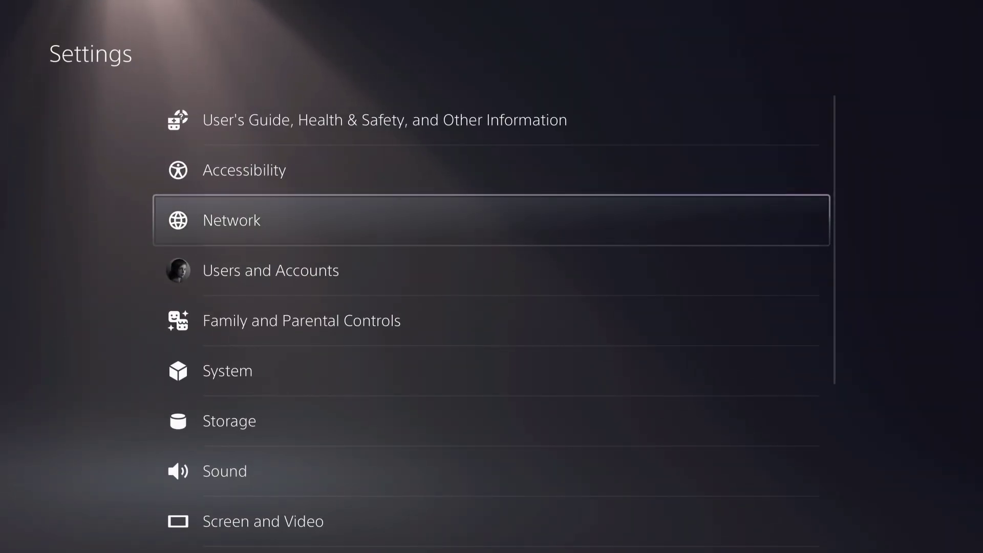
{"action": "key", "text": "Down"}
{"action": "key", "text": "Down"}
{"action": "key", "text": "Down"}
{"action": "key", "text": "Down"}
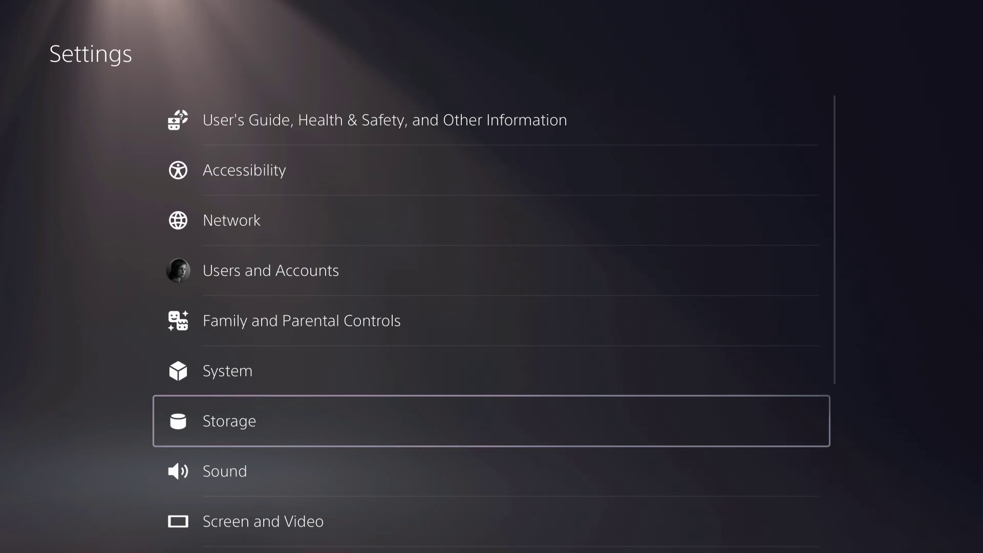
{"action": "key", "text": "Return"}
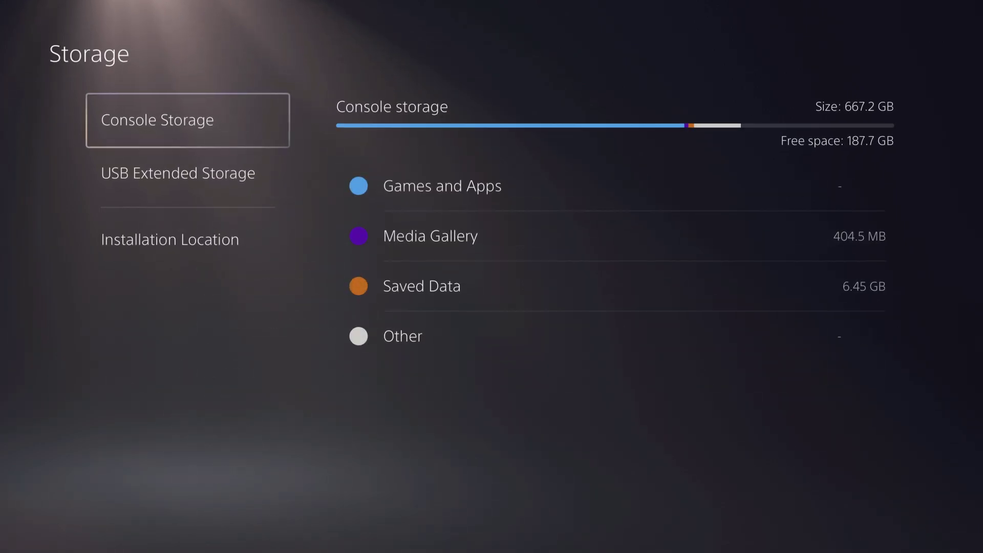
- Look over the console storage categories from Games and Apps to Other to see how space is used
{"action": "key", "text": "Right"}
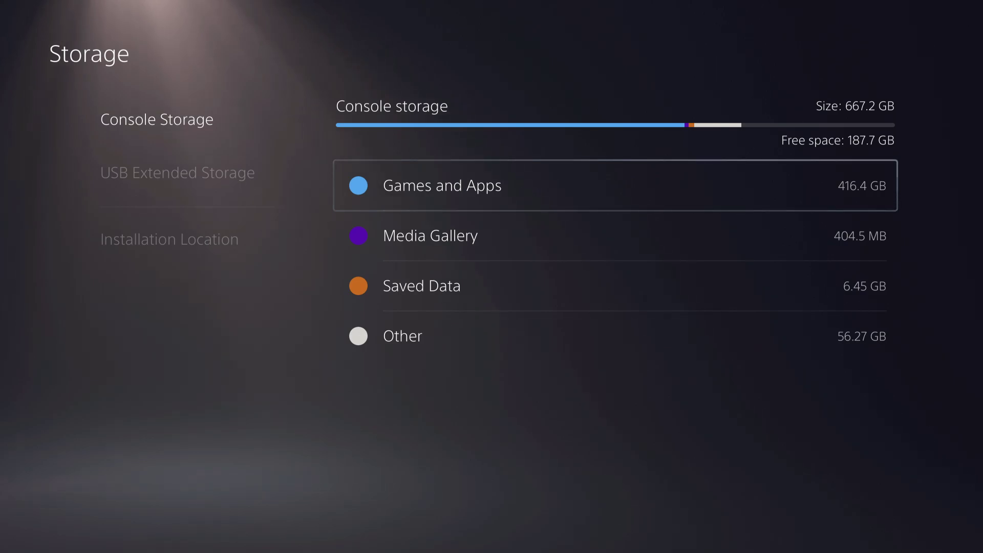
{"action": "key", "text": "Down"}
{"action": "key", "text": "Up"}
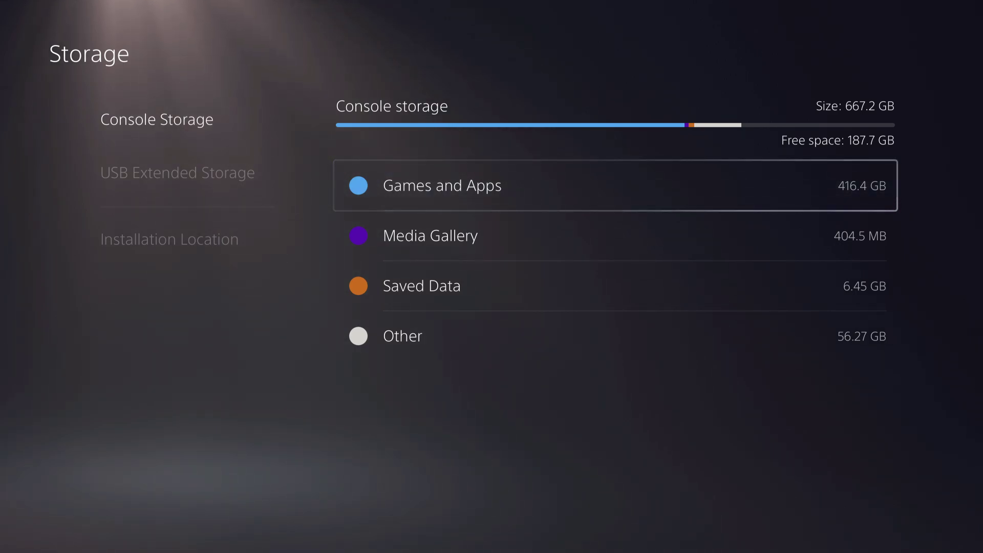
{"action": "key", "text": "Down"}
{"action": "key", "text": "Down"}
{"action": "key", "text": "Down"}
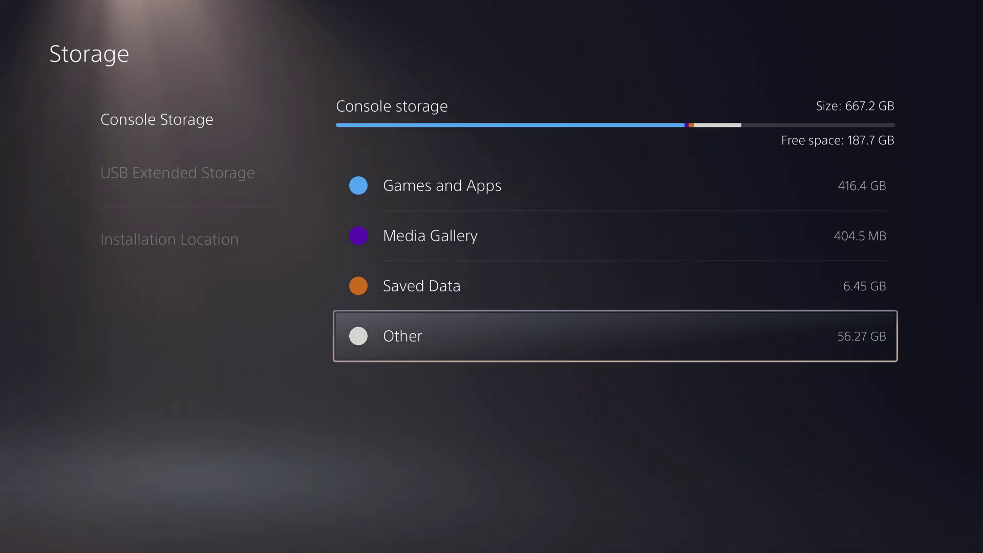
{"action": "key", "text": "Up"}
{"action": "key", "text": "Up"}
{"action": "key", "text": "Up"}
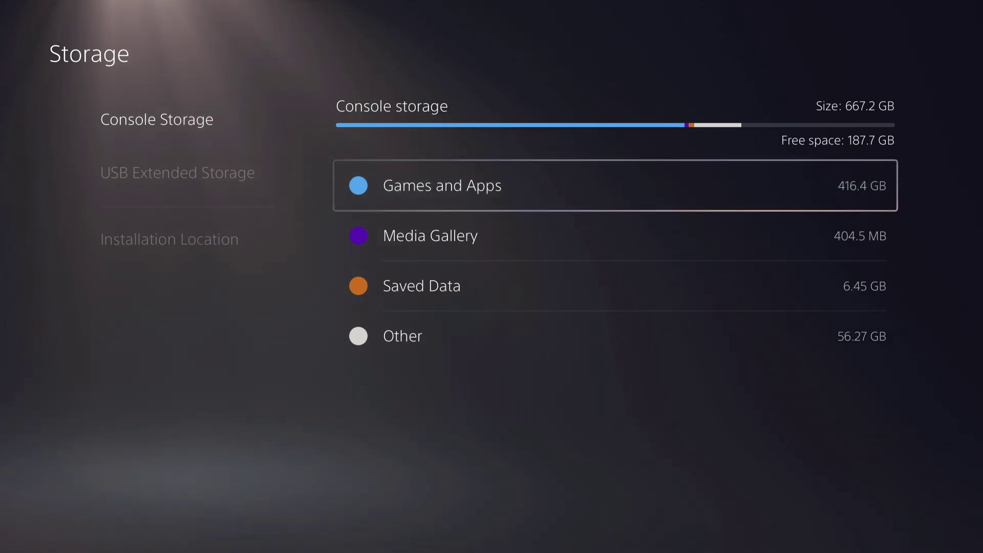
- Open the Games and Apps storage list and go to Call of Duty: Modern Warfare II
{"action": "key", "text": "Return"}
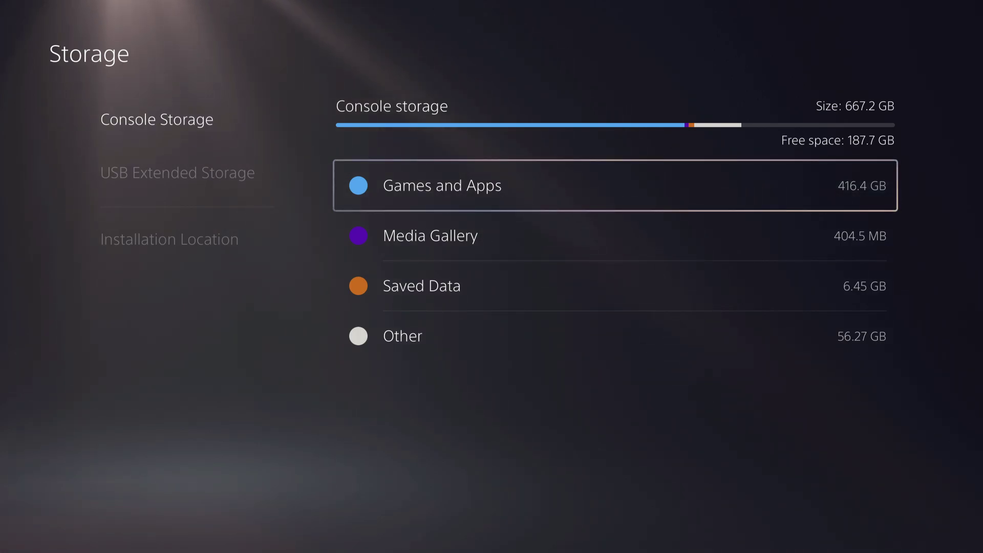
{"action": "key", "text": "Return"}
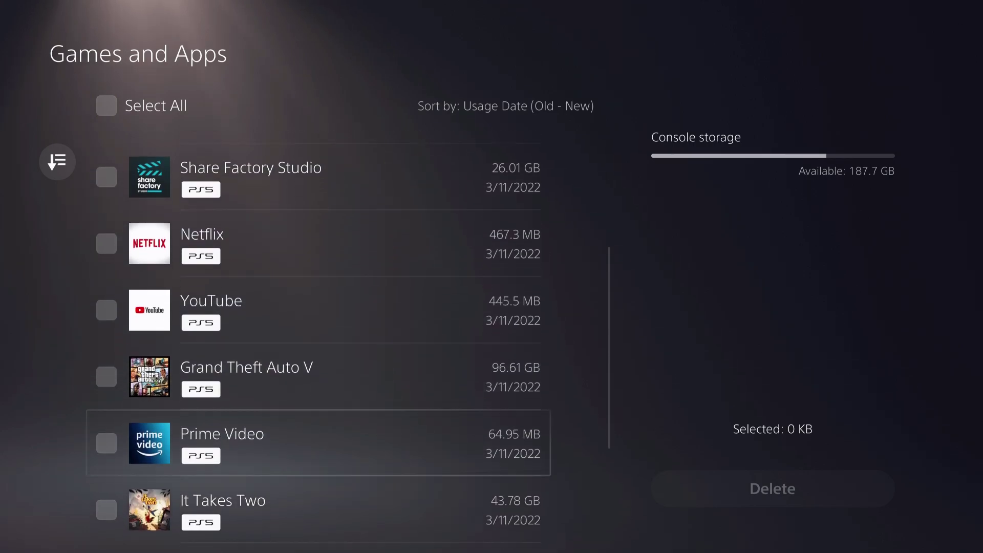
{"action": "key", "text": "Down"}
{"action": "key", "text": "Down"}
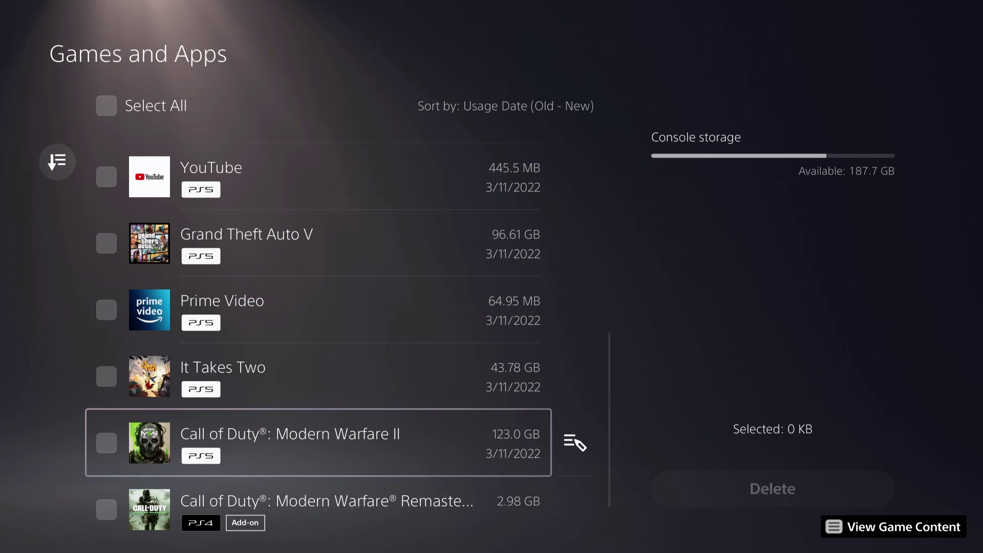
{"action": "key", "text": "Up"}
{"action": "key", "text": "Down"}
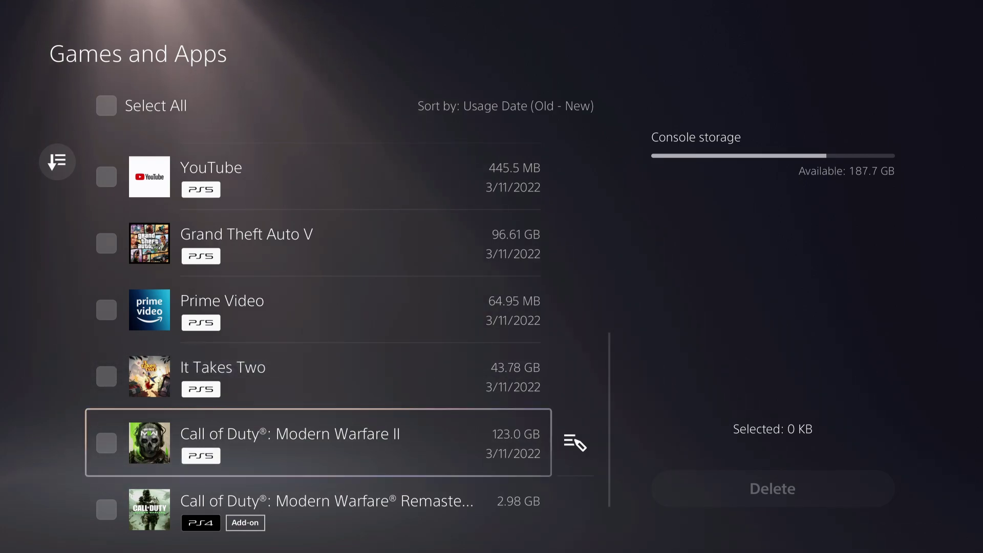
- Mark Call of Duty: Modern Warfare II for deletion, clear the mark again, and return to the home screen
{"action": "key", "text": "Return"}
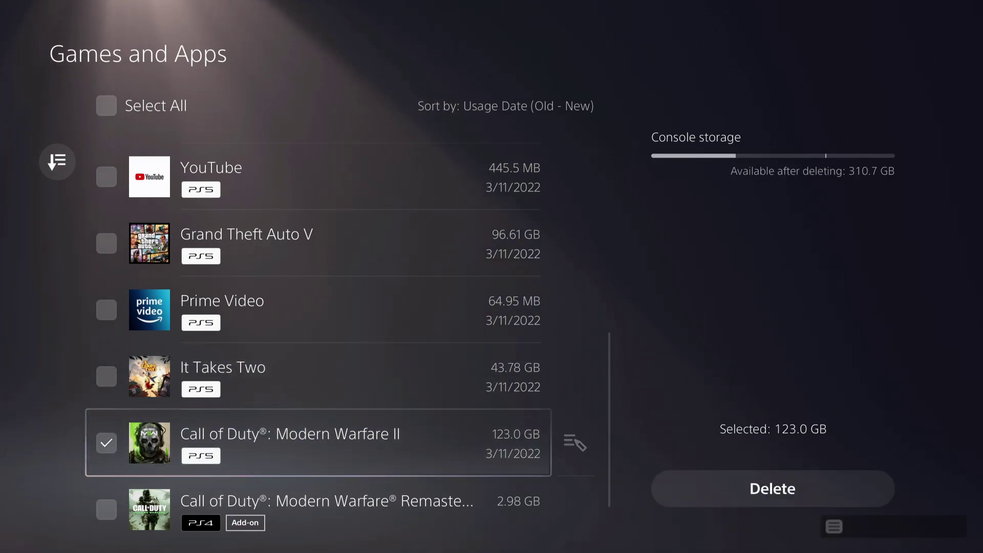
{"action": "key", "text": "Return"}
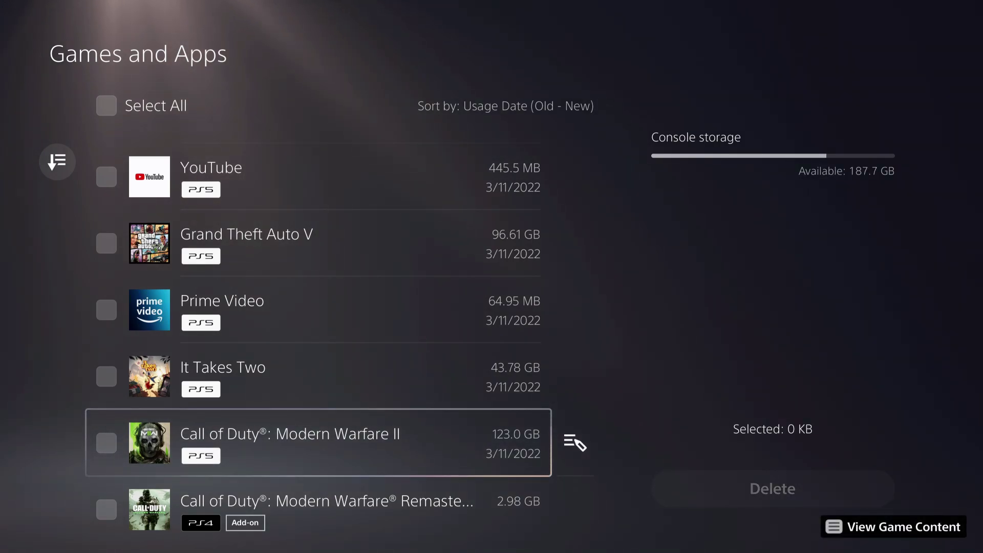
{"action": "key", "text": "Escape"}
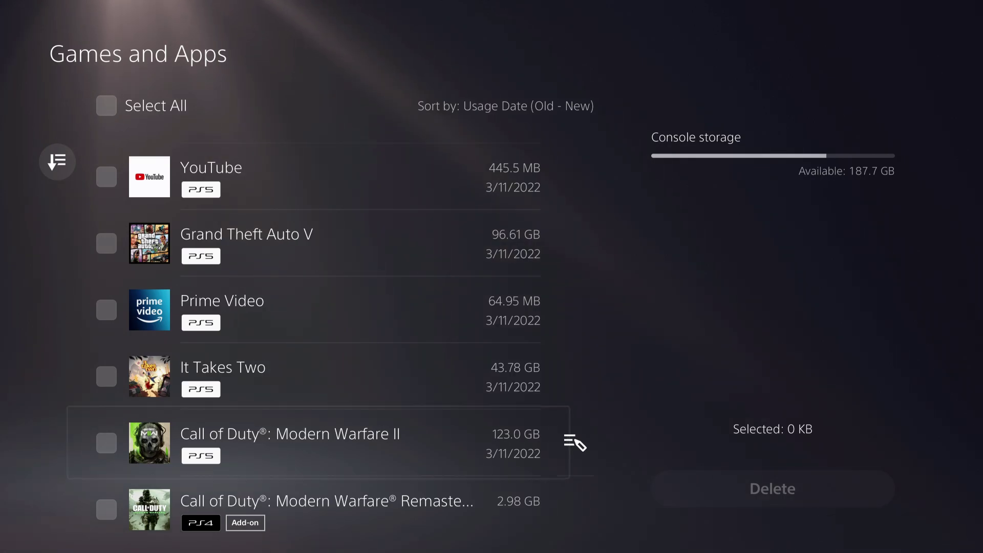
{"action": "key", "text": "Escape"}
{"action": "key", "text": "Escape"}
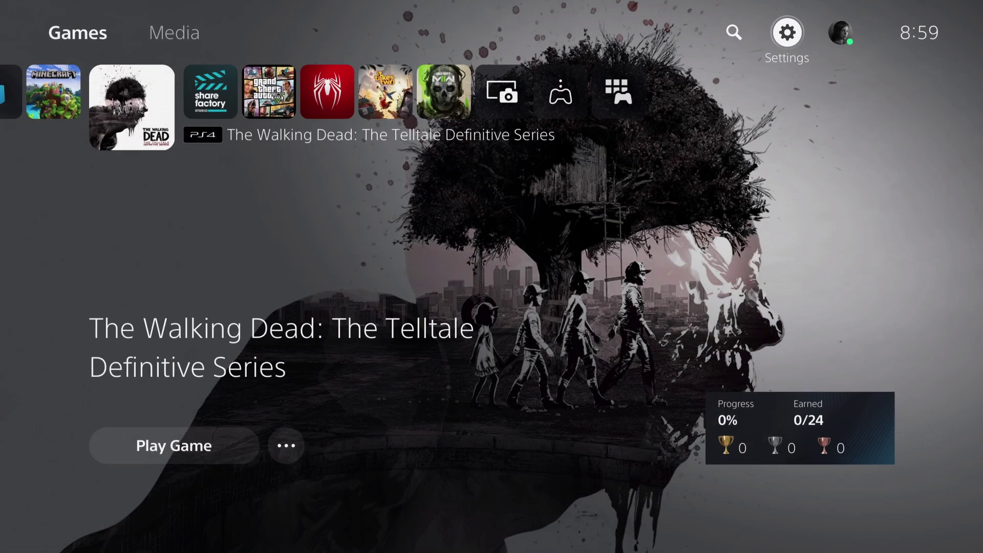
- Reopen the Storage settings from the home screen
{"action": "key", "text": "Return"}
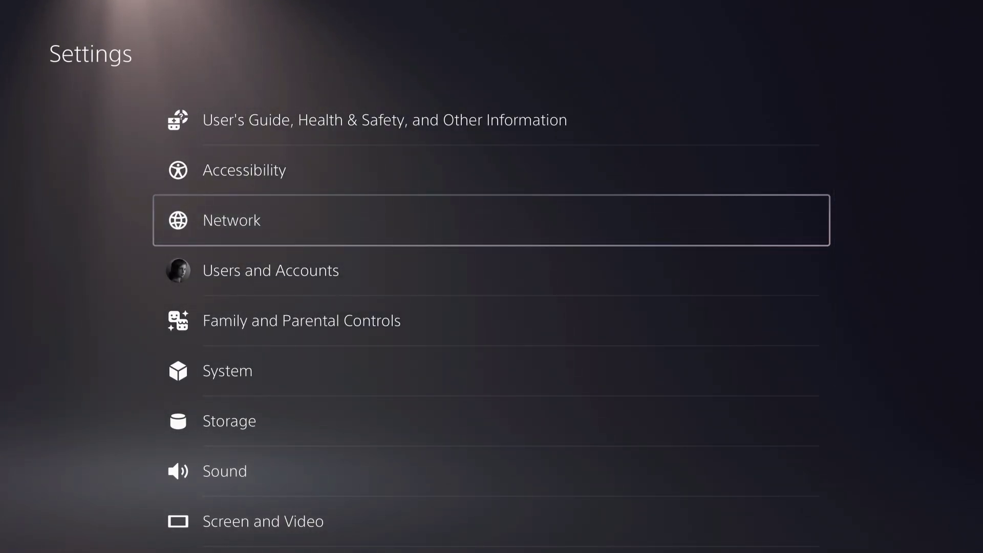
{"action": "key", "text": "Down"}
{"action": "key", "text": "Down"}
{"action": "key", "text": "Down"}
{"action": "key", "text": "Down"}
{"action": "key", "text": "Return"}
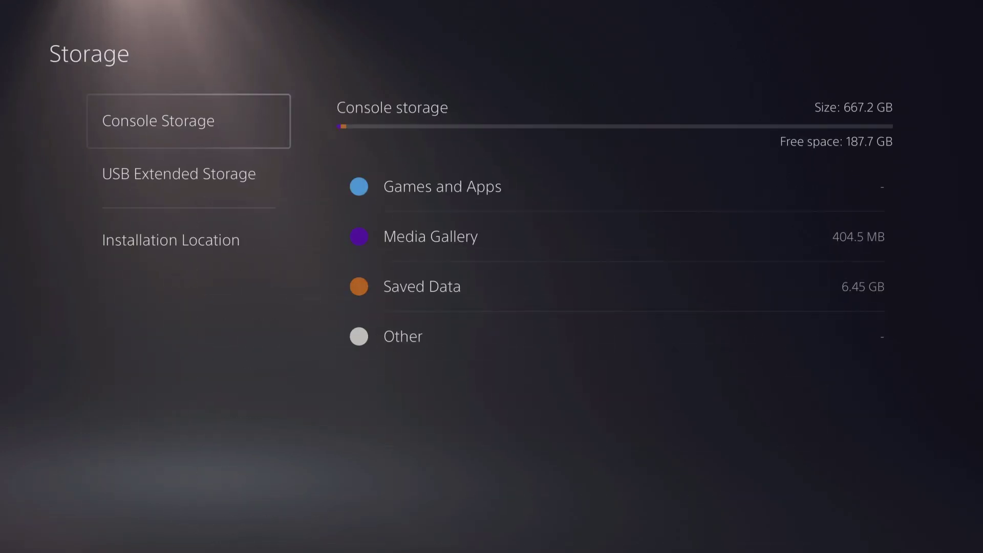
- Check the installation location options for PS5 and PS4 games and apps, and view the USB Extended Storage information
{"action": "key", "text": "Down"}
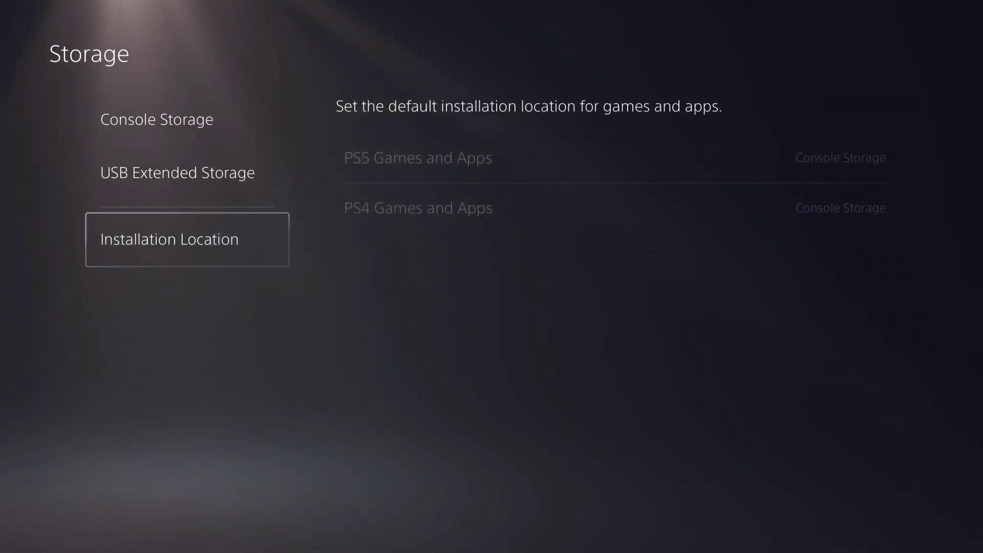
{"action": "key", "text": "Right"}
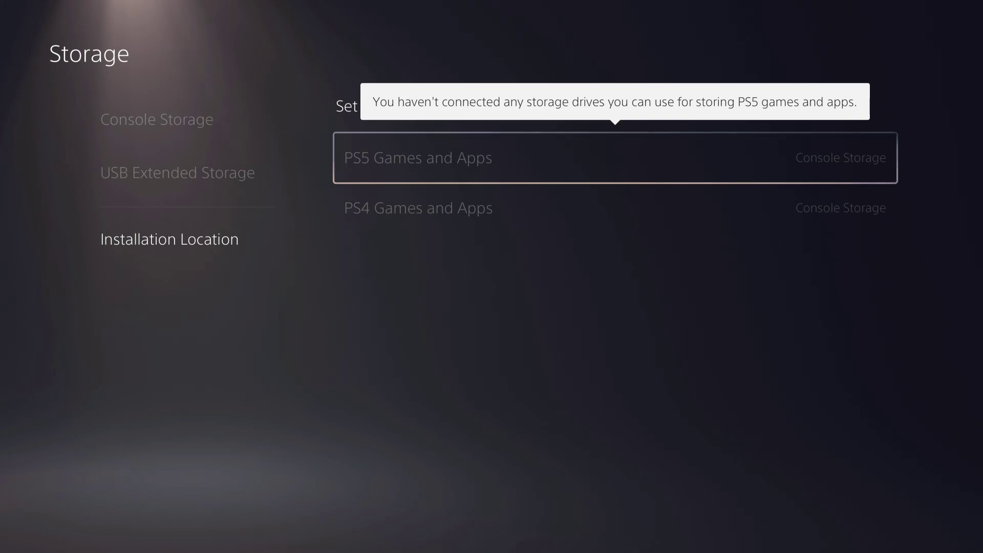
{"action": "key", "text": "Down"}
{"action": "key", "text": "Up"}
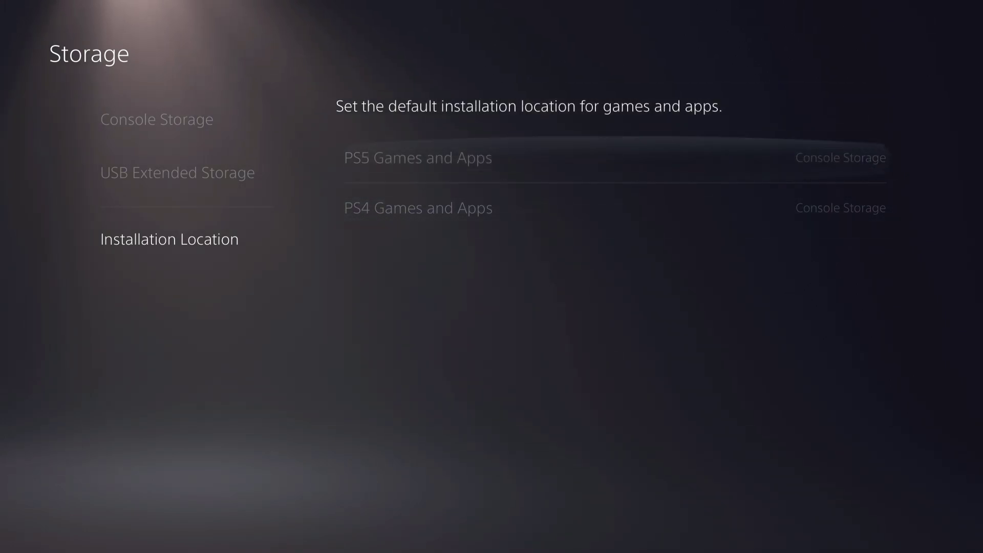
{"action": "key", "text": "Left"}
{"action": "key", "text": "Up"}
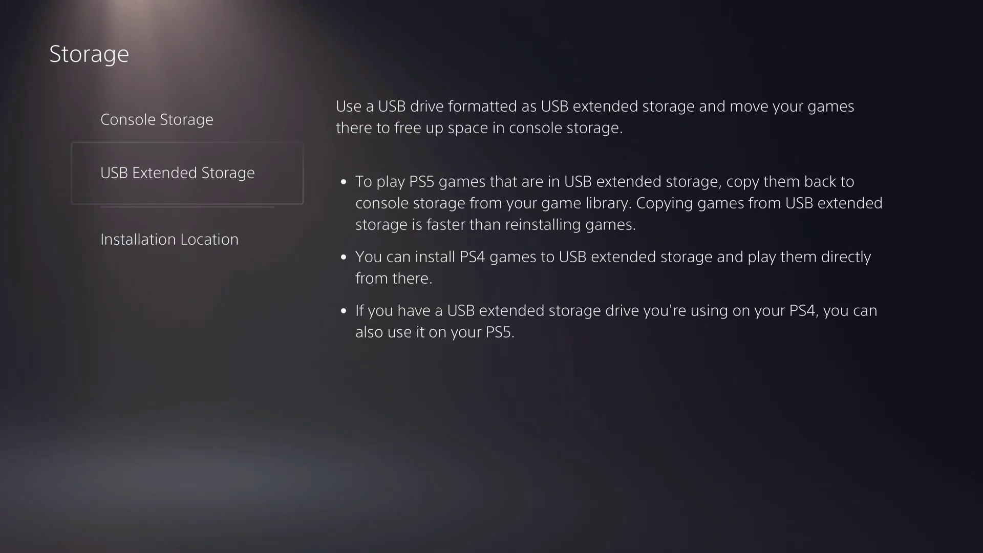
{"action": "key", "text": "Escape"}
{"action": "key", "text": "Up"}
{"action": "key", "text": "Up"}
{"action": "key", "text": "Up"}
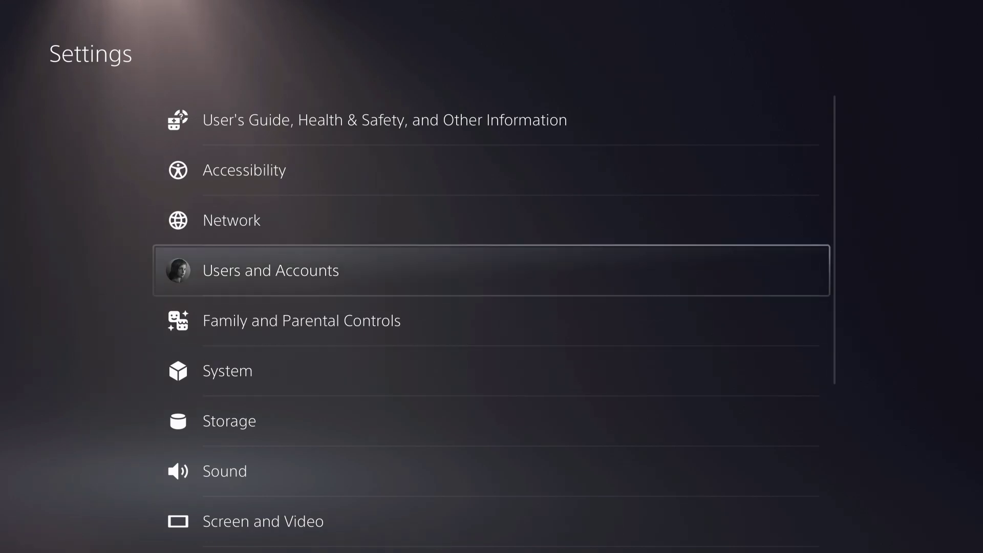
{"action": "key", "text": "Down"}
{"action": "key", "text": "Down"}
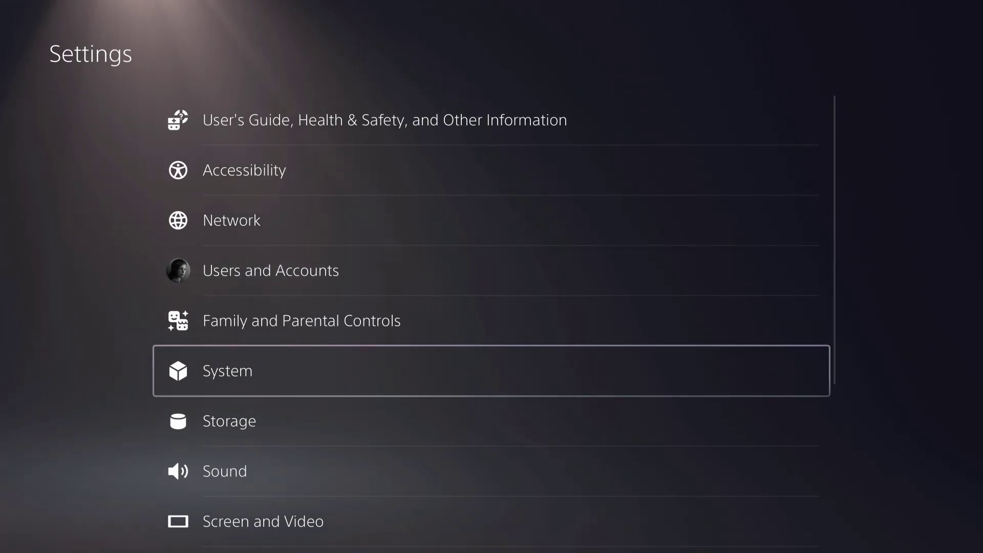
{"action": "key", "text": "Return"}
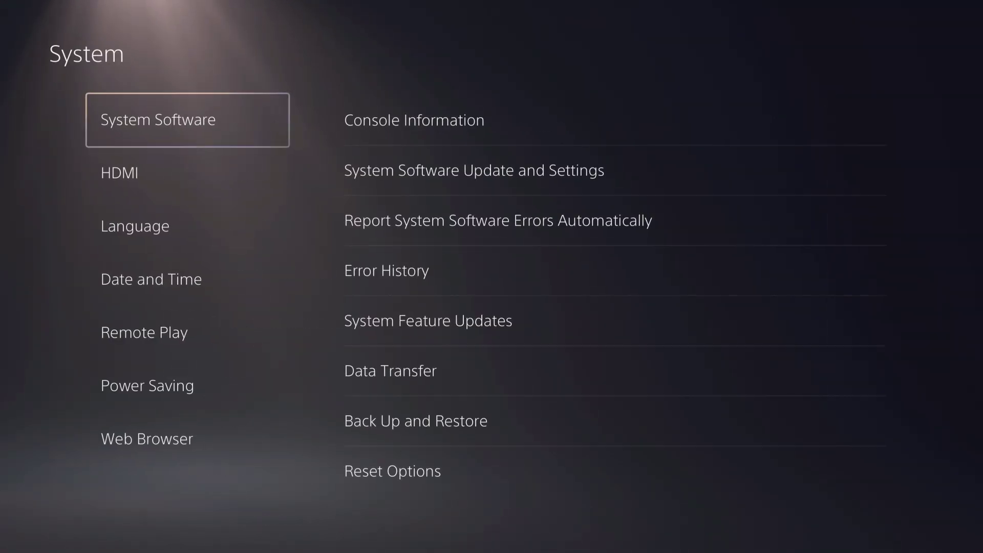
{"action": "key", "text": "Escape"}
- Return to the Storage settings and move to the Games and Apps category of the console storage
{"action": "key", "text": "Down"}
{"action": "key", "text": "Return"}
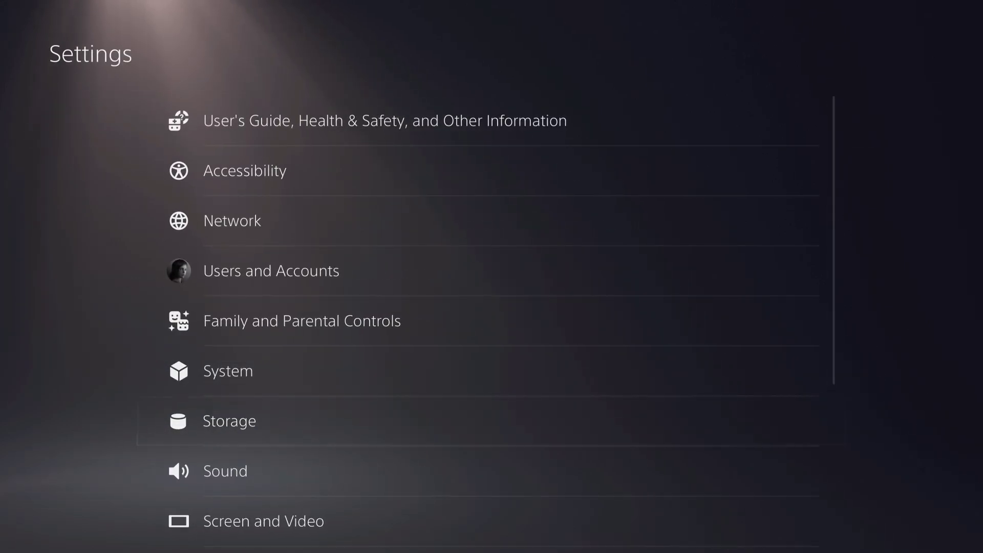
{"action": "key", "text": "Right"}
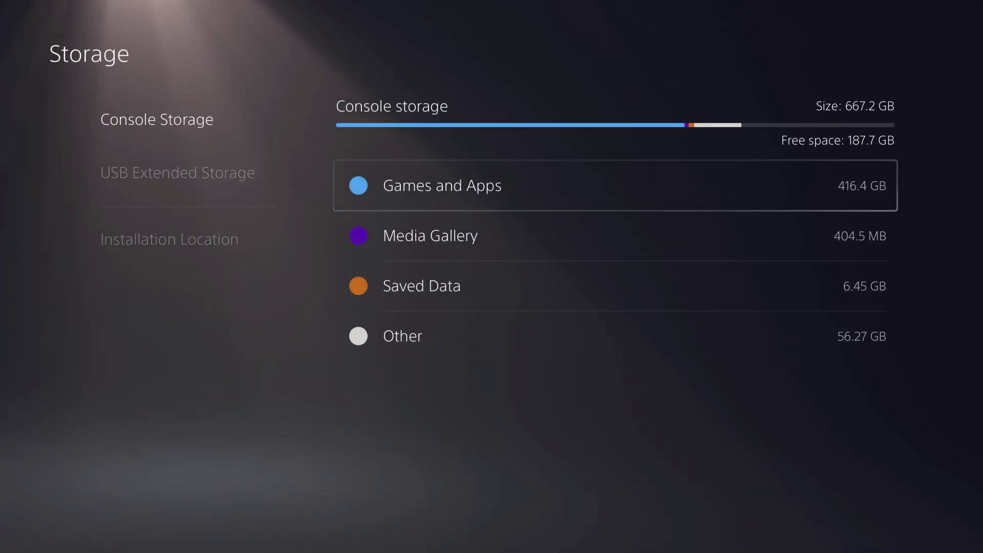